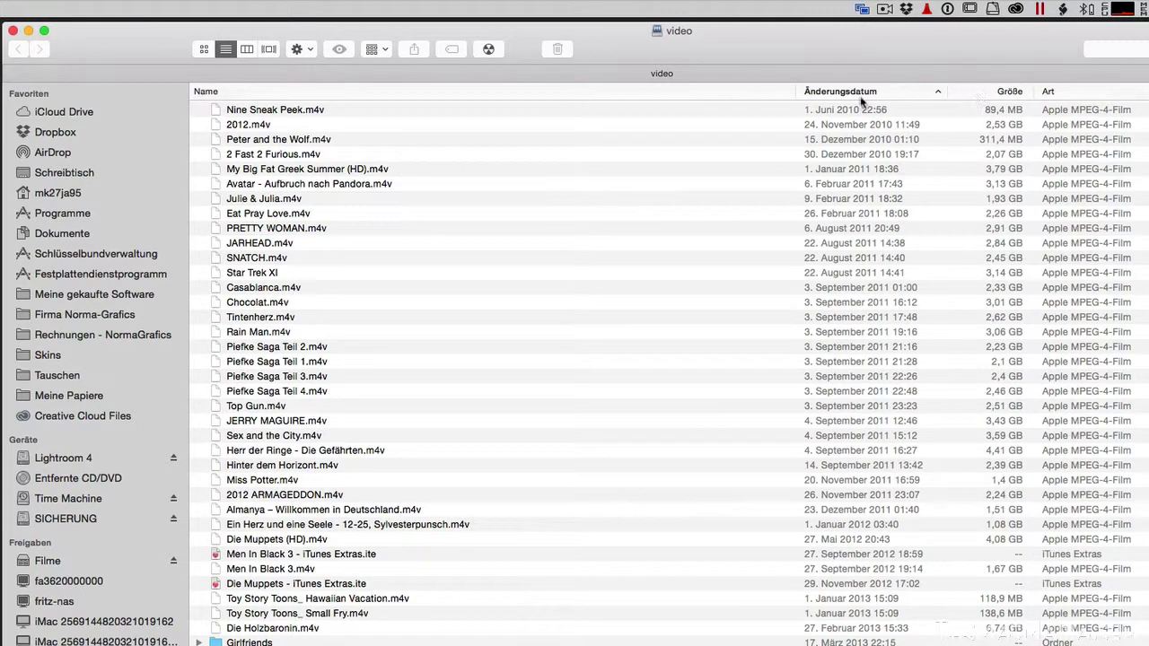
- Sort the video folder's file list by size, by kind, and finally alphabetically by name
click(984, 86)
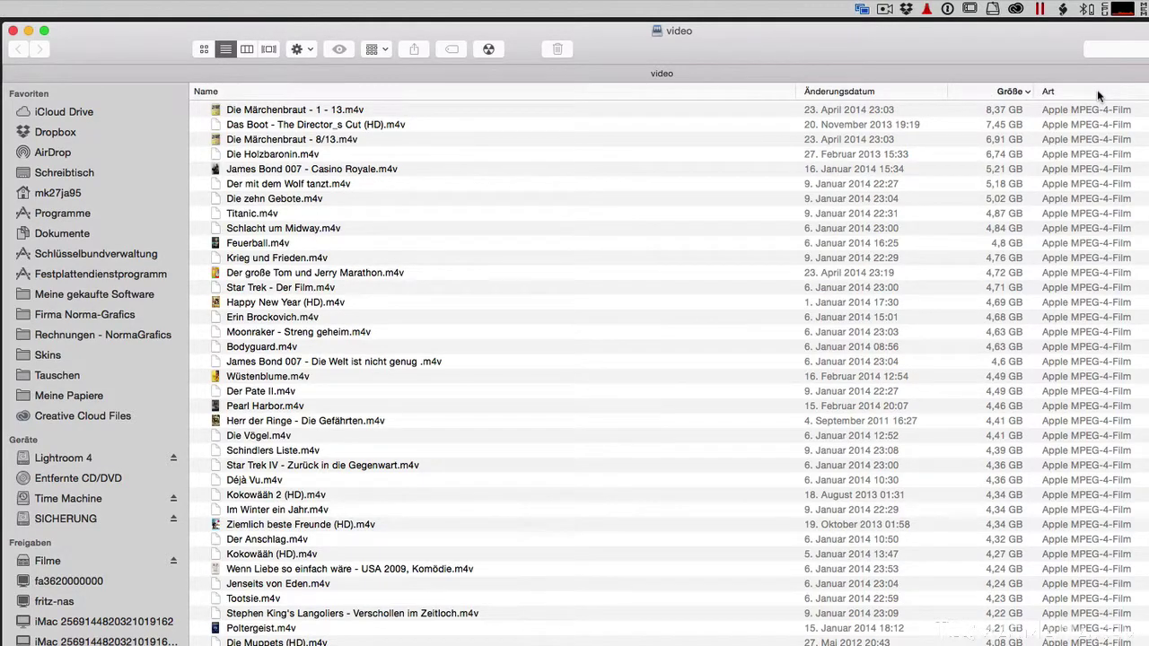
mouse_move(1097, 96)
mouse_down()
mouse_move(560, 59)
mouse_move(662, 77)
mouse_move(1121, 84)
mouse_move(721, 87)
mouse_move(846, 90)
mouse_move(769, 89)
mouse_move(1104, 86)
mouse_up()
click(240, 91)
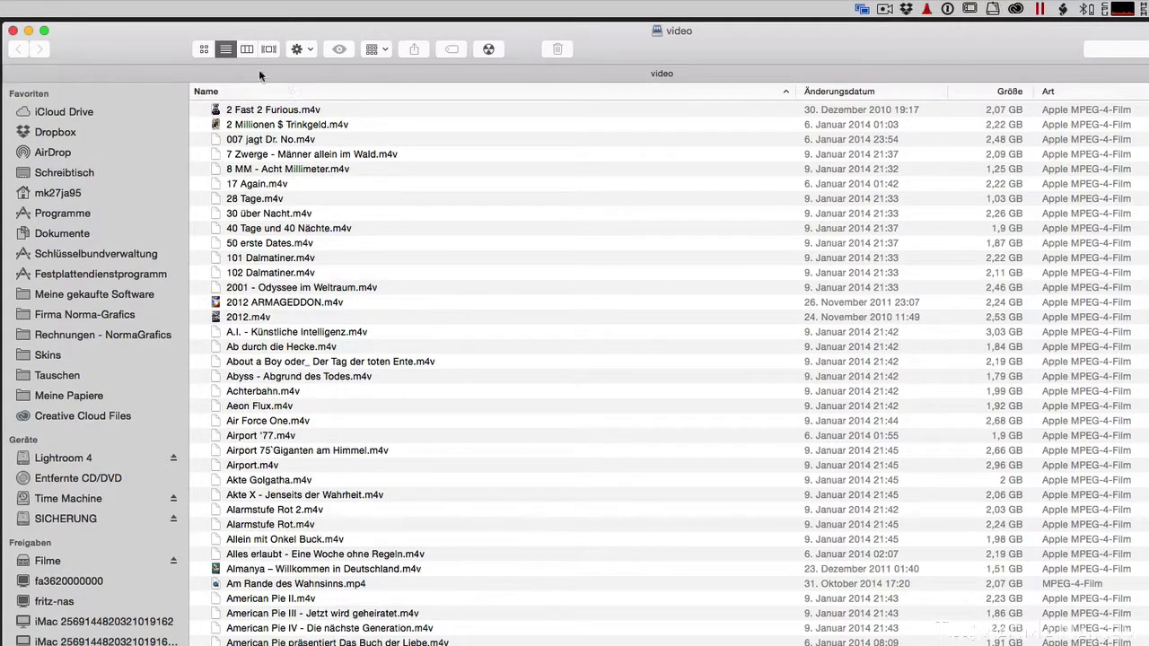
- Show the video folder in column view, switch it to Cover Flow, and shrink the cover area to about half the window height
click(250, 50)
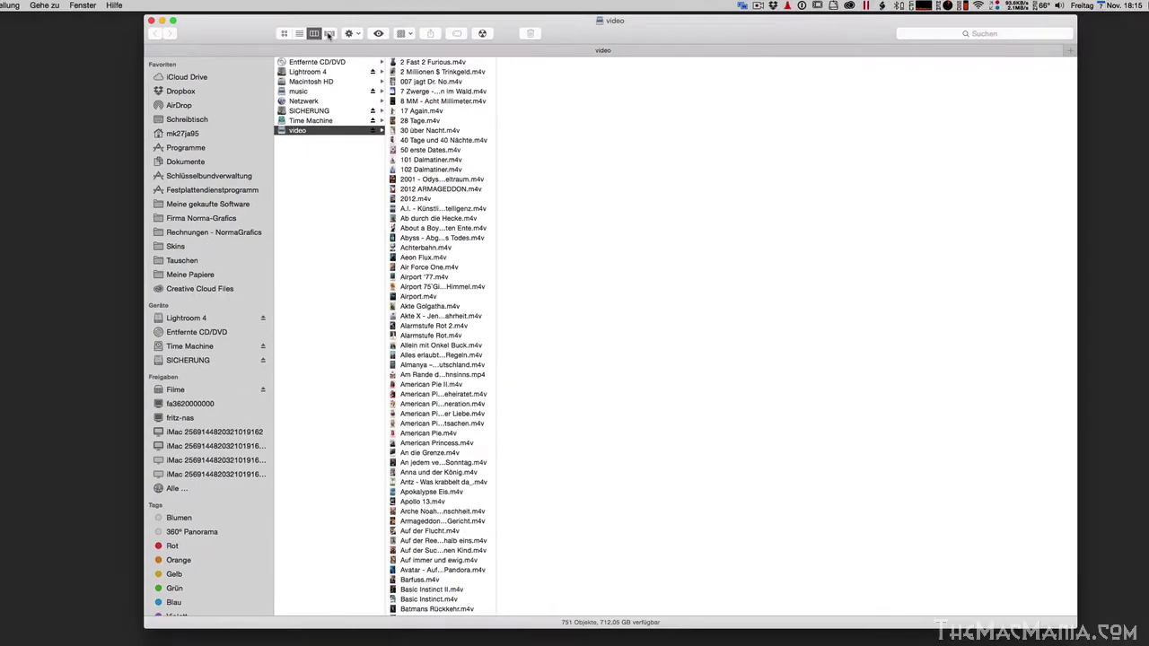
click(329, 33)
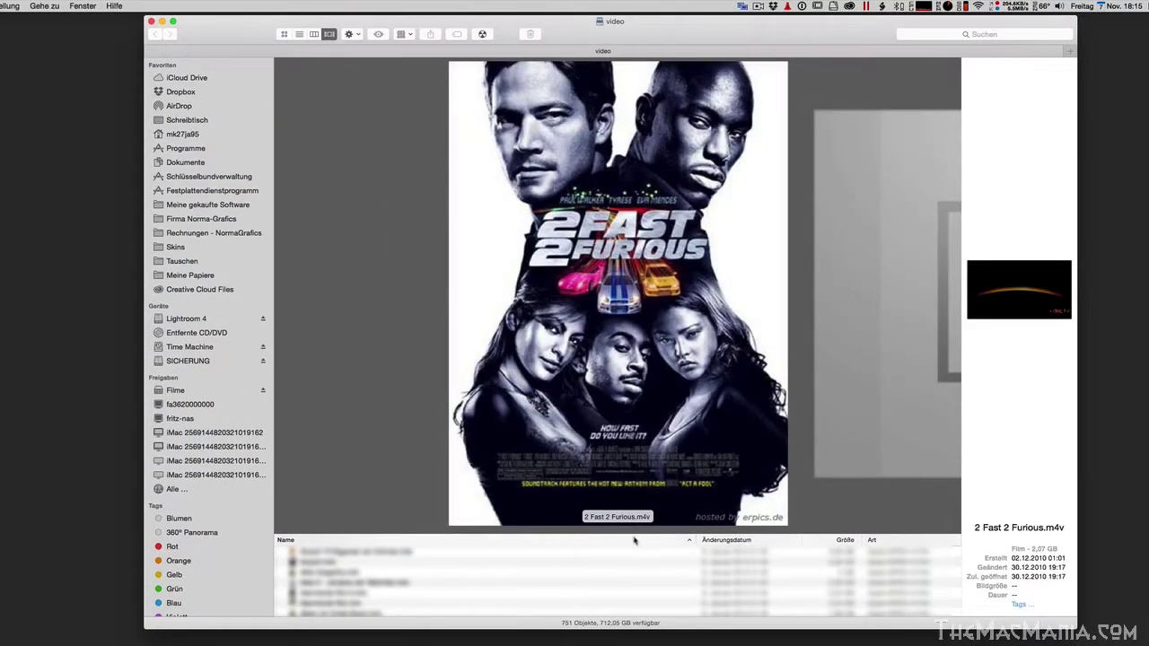
click(630, 528)
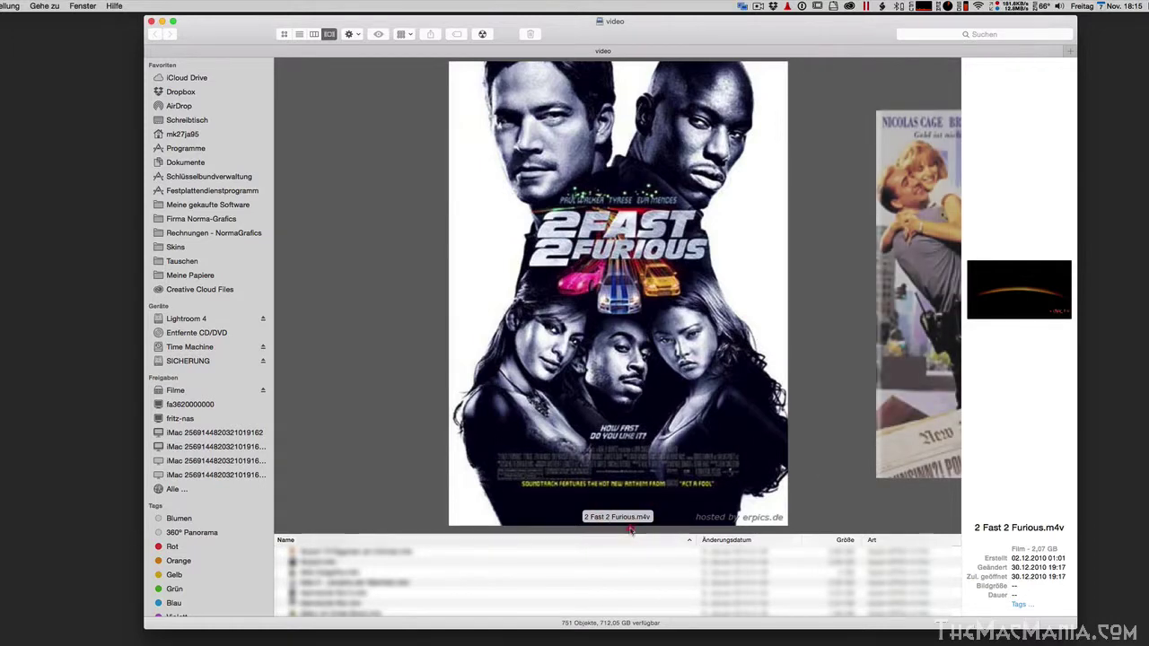
click(630, 528)
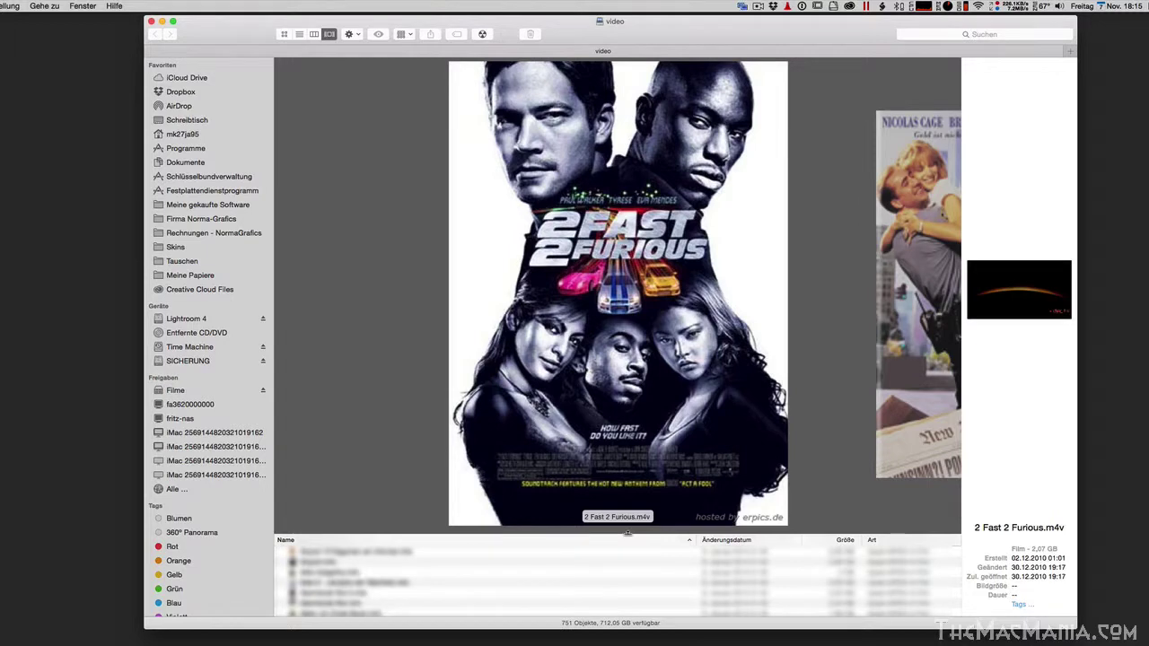
drag(628, 533, 629, 357)
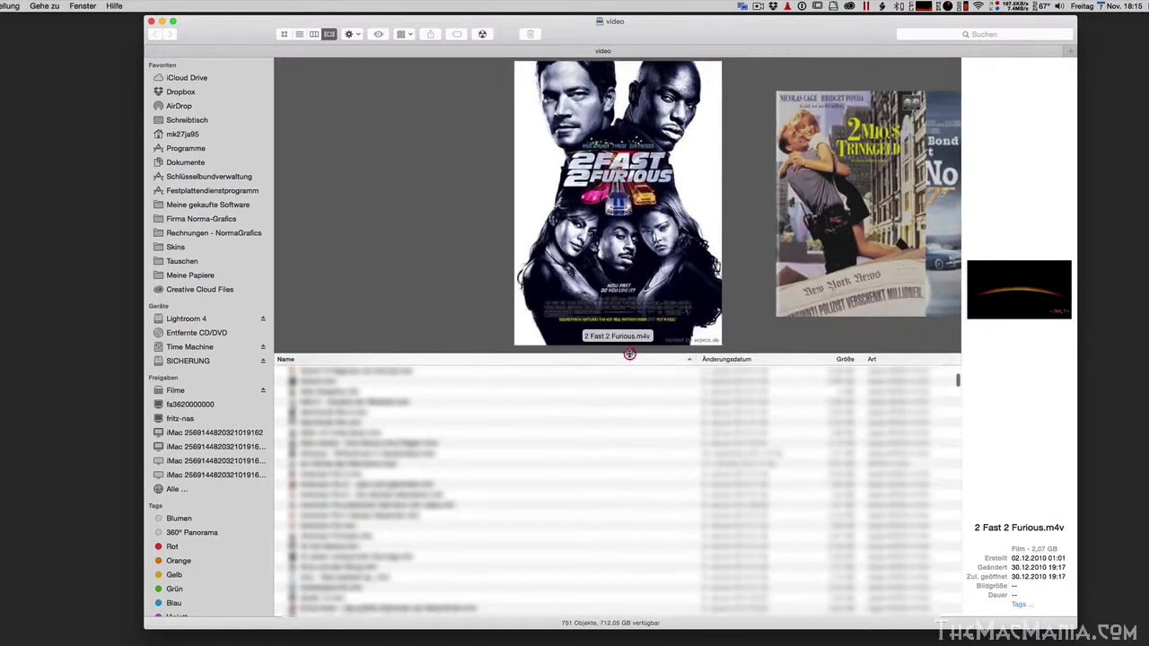
- Flip through the movie covers in Cover Flow as far as A.I. - Künstliche Intelligenz.m4v
scroll(669, 273, down, 5)
scroll(669, 273, down, 3)
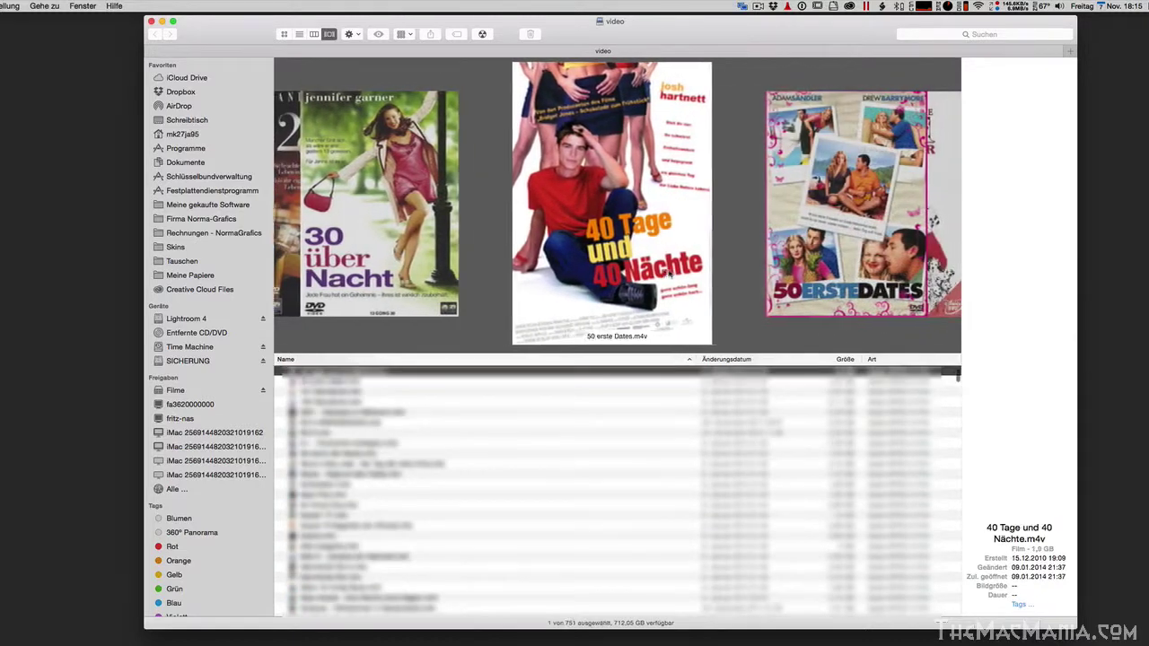
scroll(669, 273, down, 3)
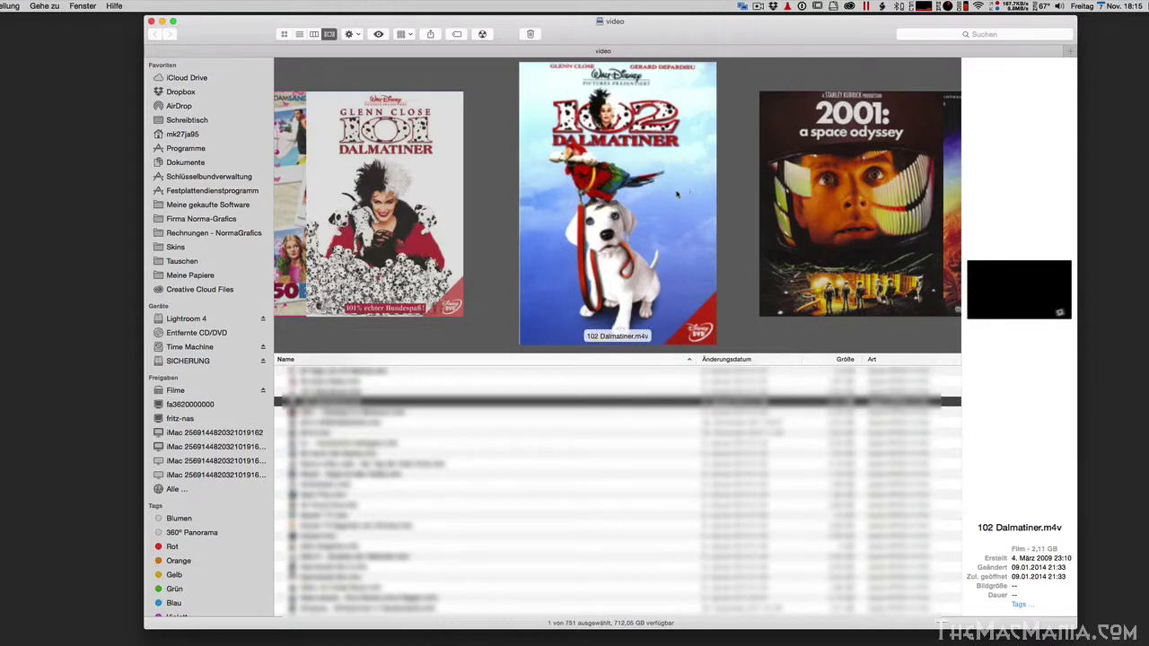
scroll(654, 260, right, 4)
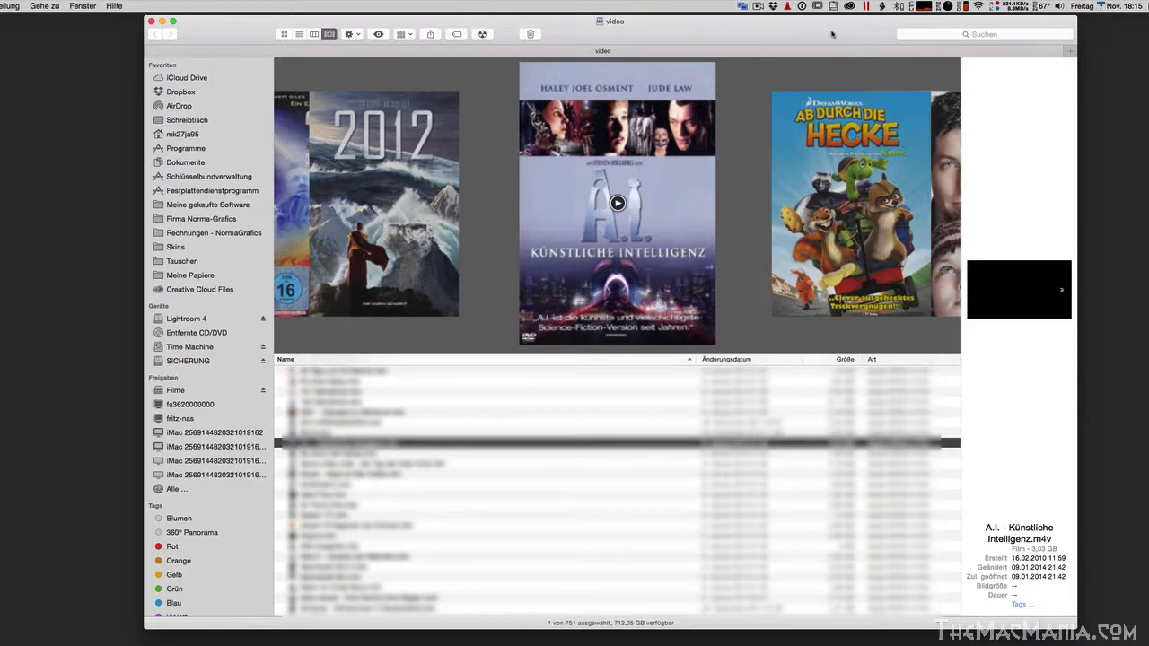
- Move the window to make room, widen it, and enlarge the preview column beside the covers
drag(833, 36, 756, 35)
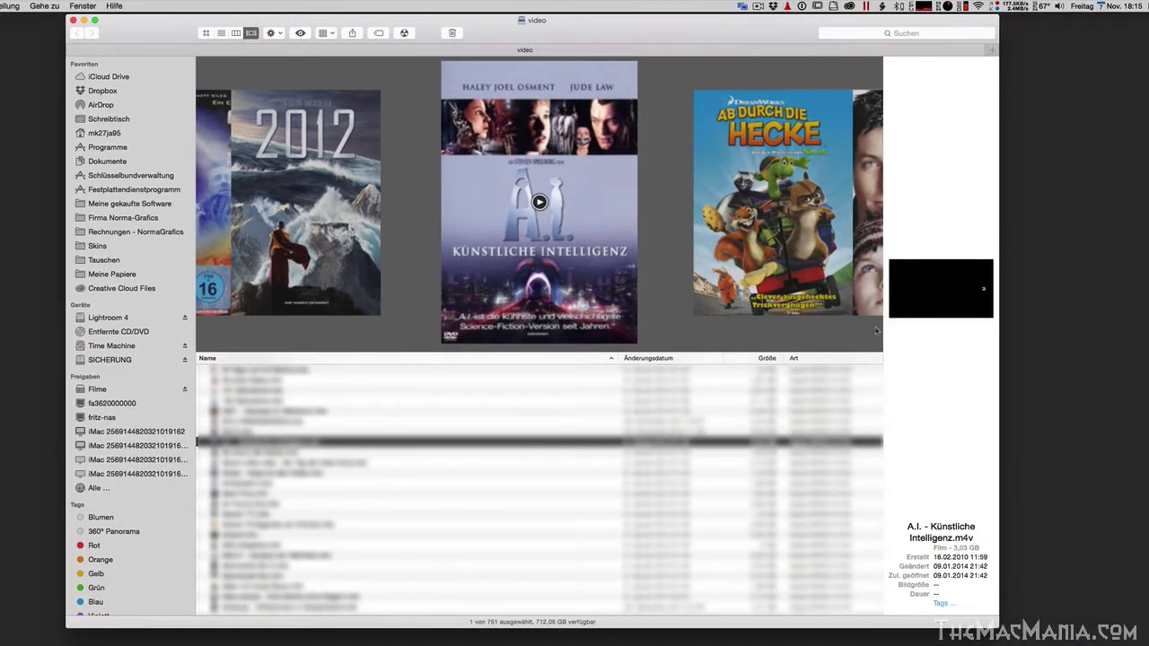
drag(999, 323, 1129, 323)
drag(1012, 324, 868, 324)
- Play A.I. - Künstliche Intelligenz.m4v briefly in the preview column and pause it
mouse_move(964, 261)
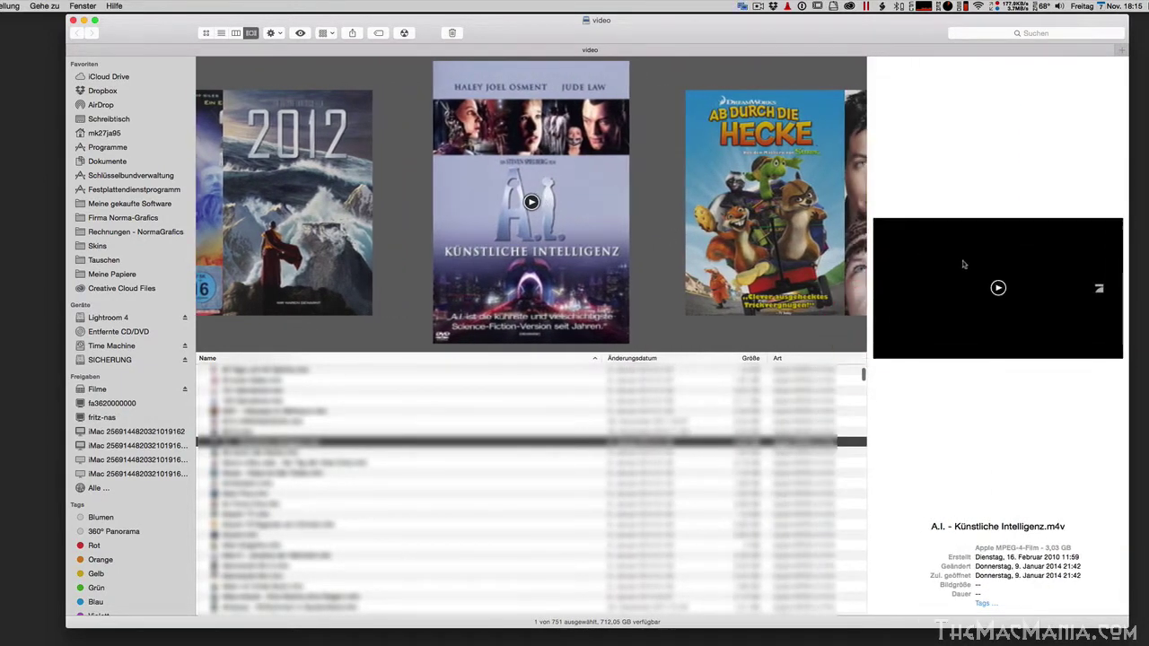
click(999, 288)
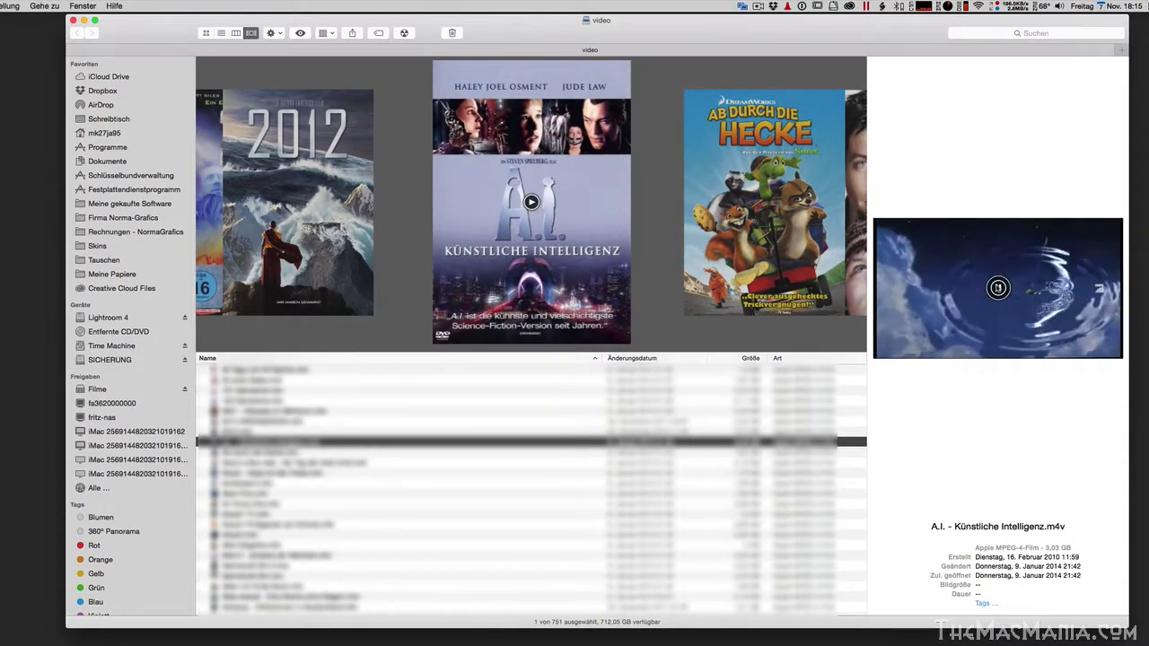
click(999, 289)
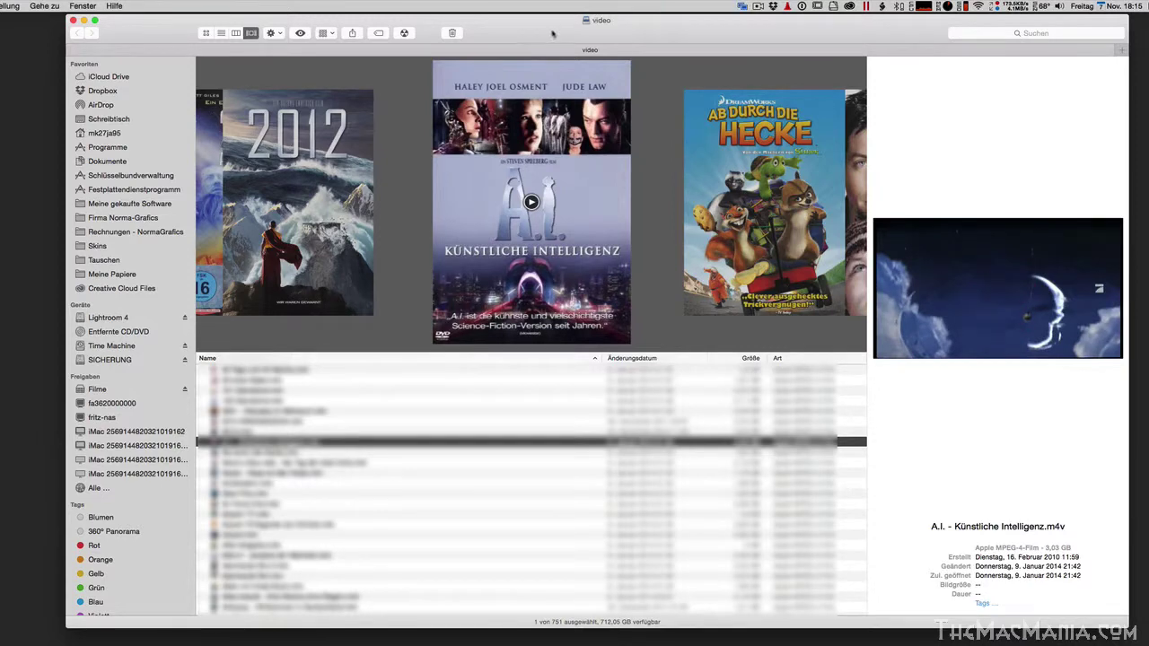
- Open the folder Meine gekaufte Software and compare its list and Cover Flow views, ending in list view
drag(535, 33, 526, 33)
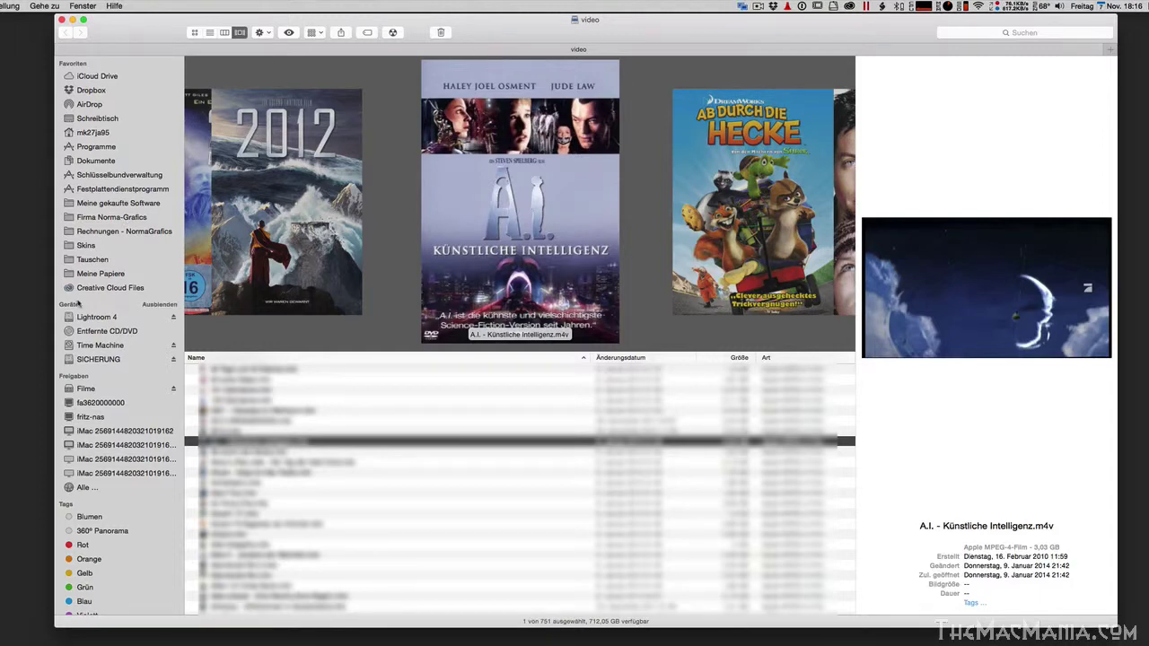
click(101, 203)
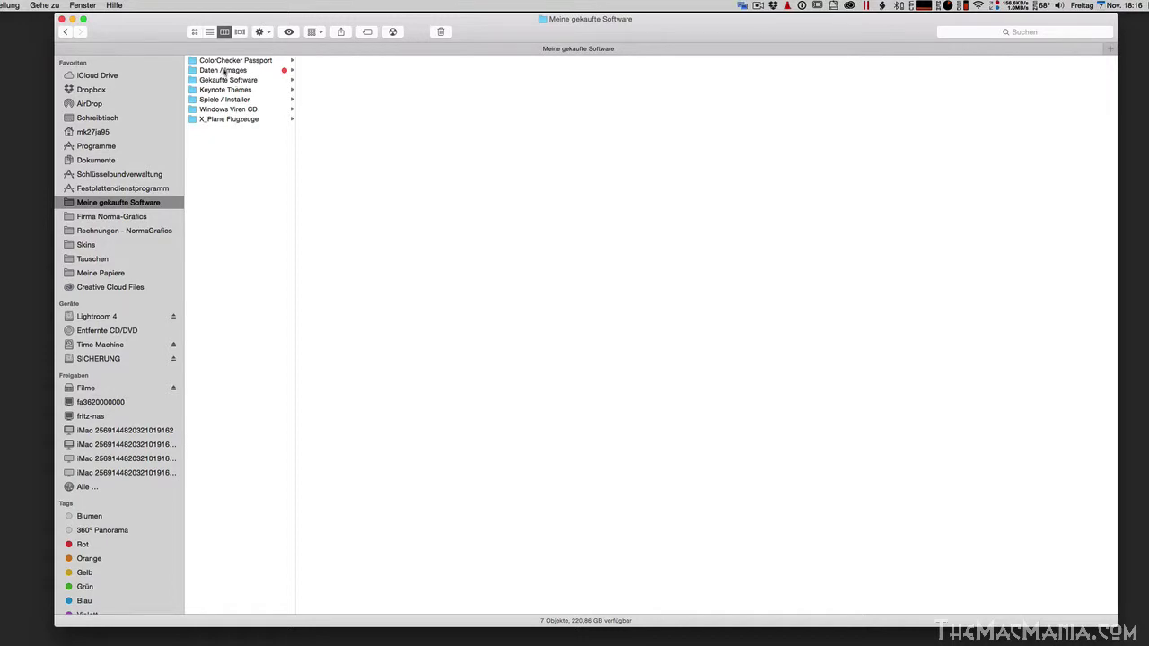
click(210, 33)
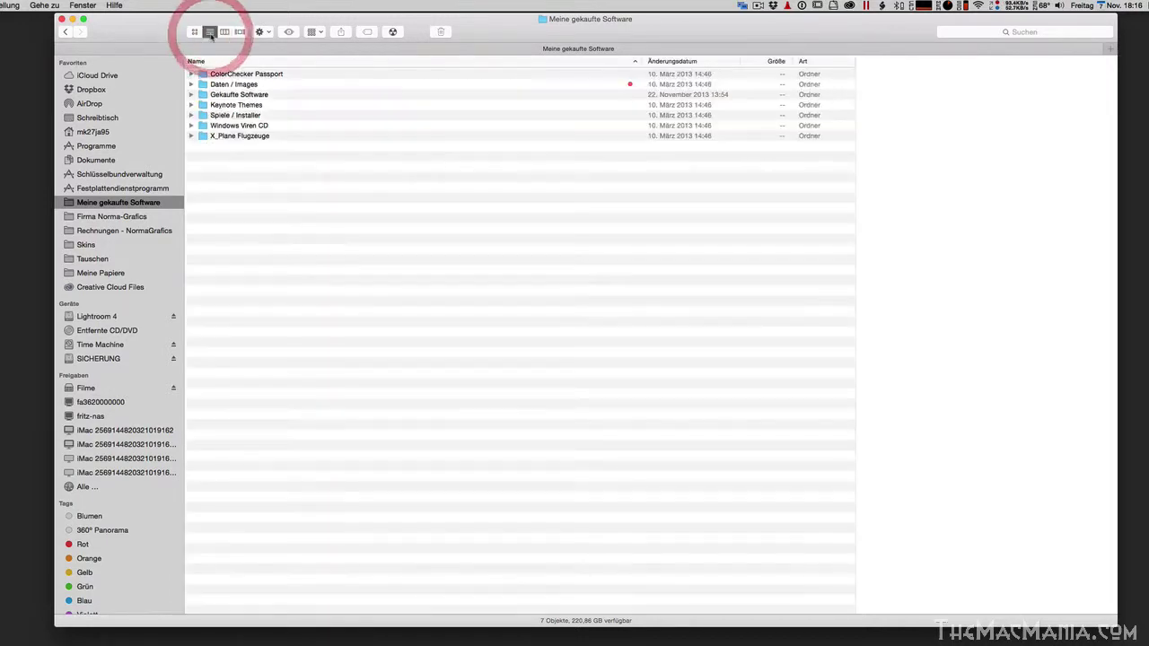
click(240, 33)
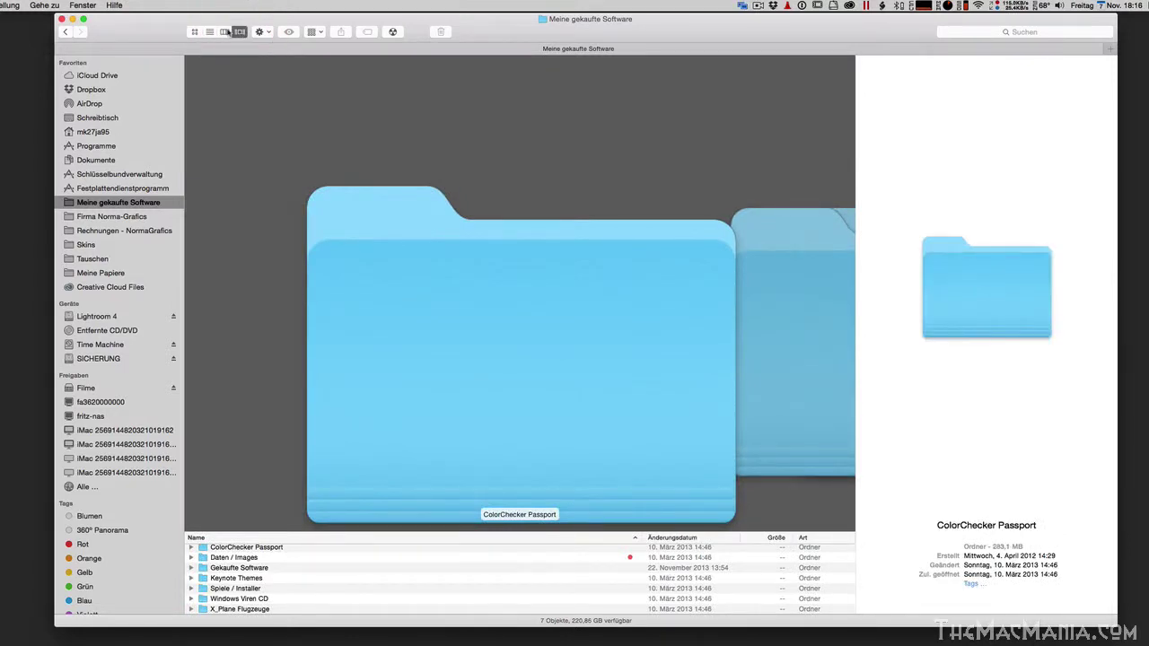
click(209, 32)
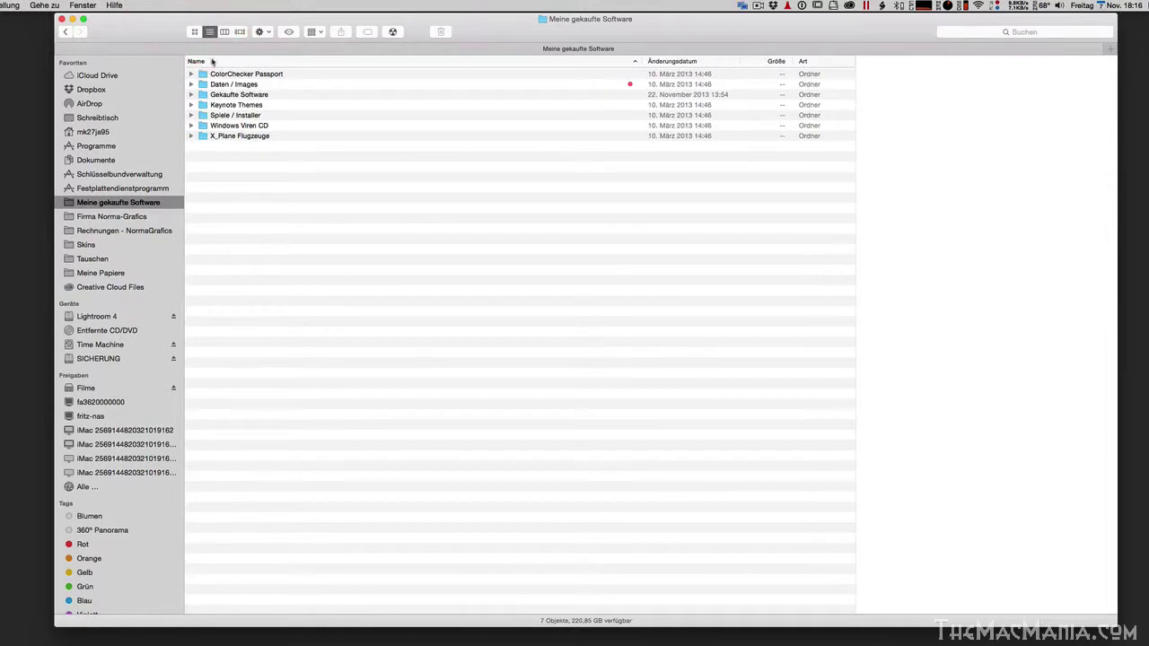
- Expand the folders ColorChecker Passport and Daten / Images, including the HD Images subfolder, within the list
click(192, 75)
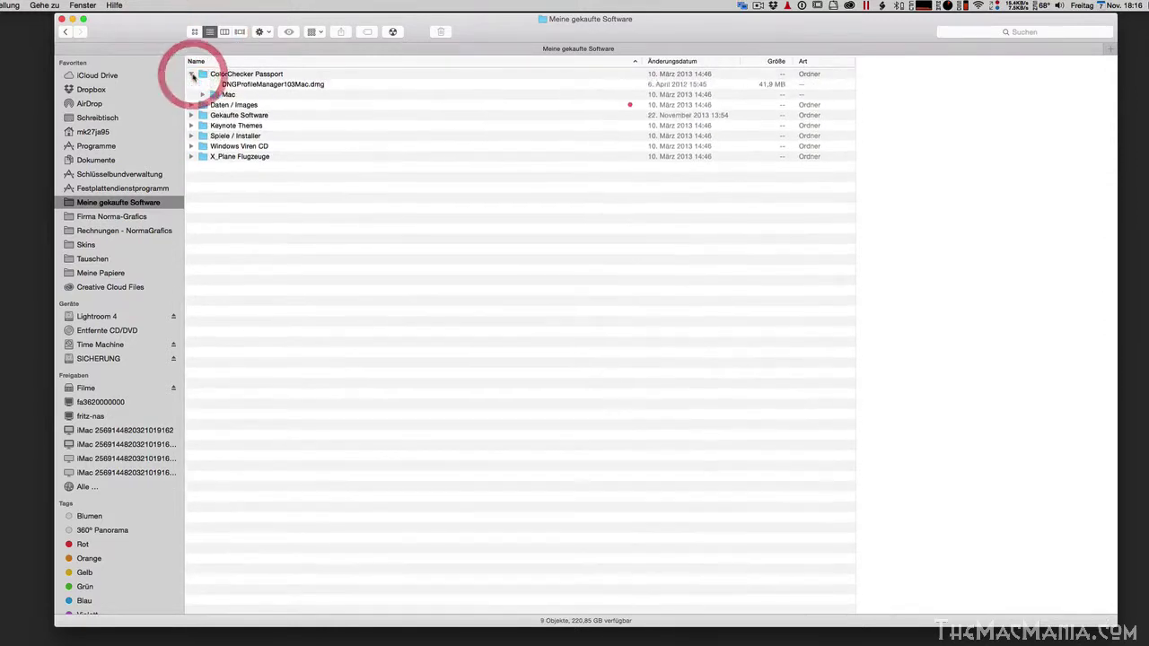
click(192, 105)
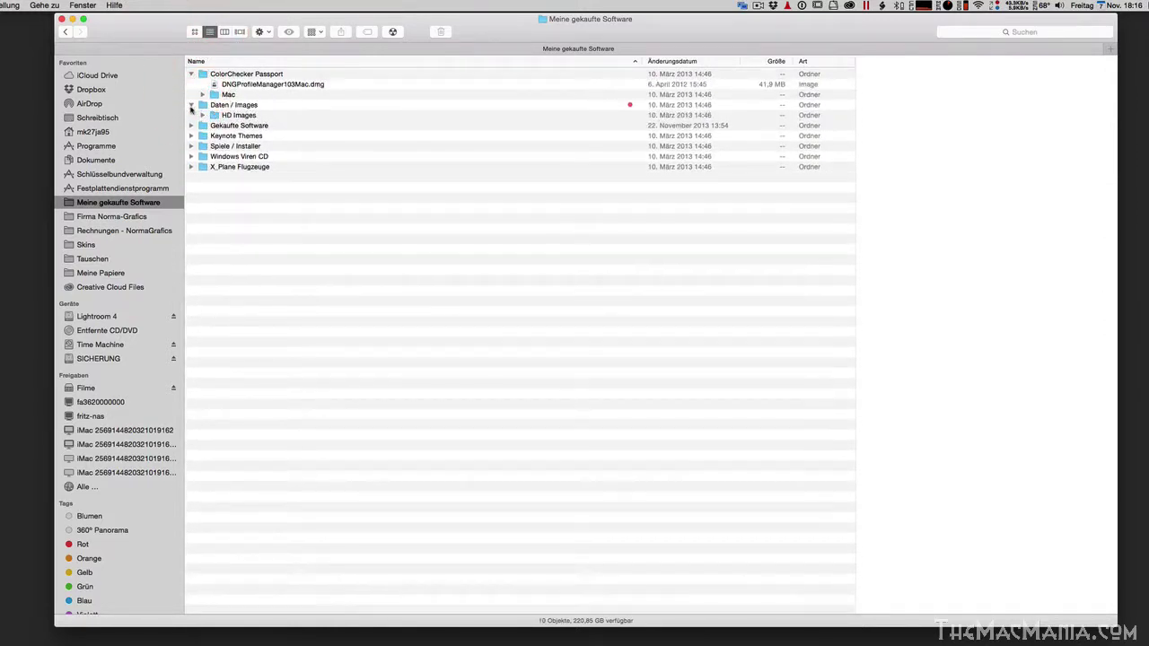
click(202, 115)
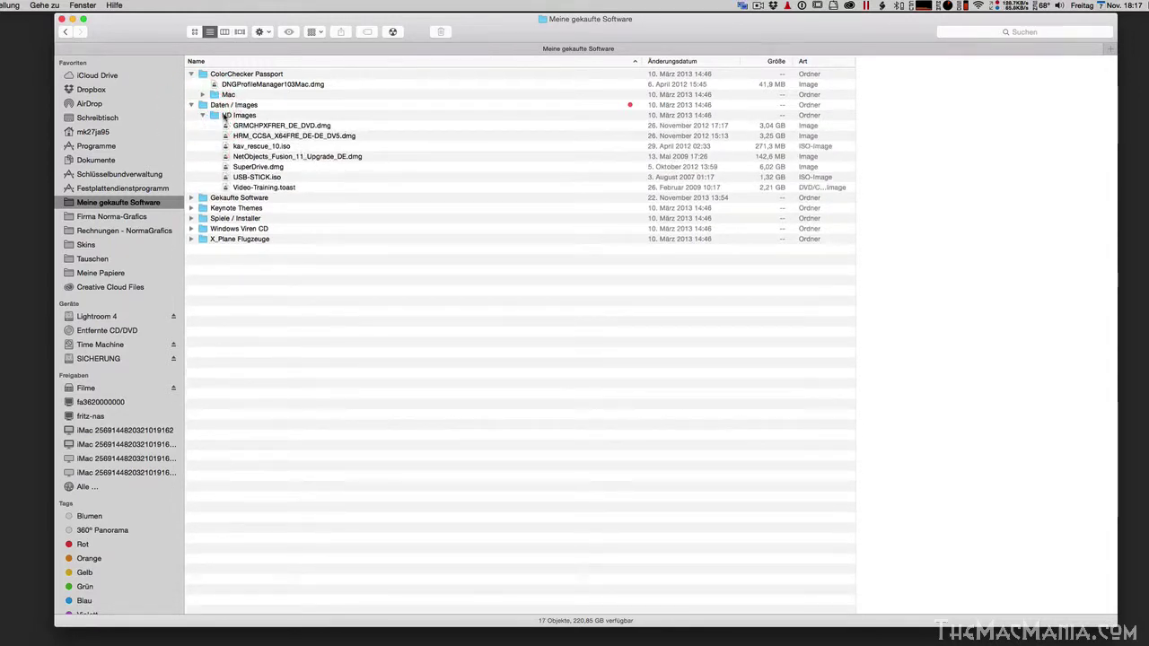
- View the HD Images folder and the file GRMCHPXFRER_DE_DVD.dmg in Cover Flow, and return to list view
click(223, 115)
click(239, 33)
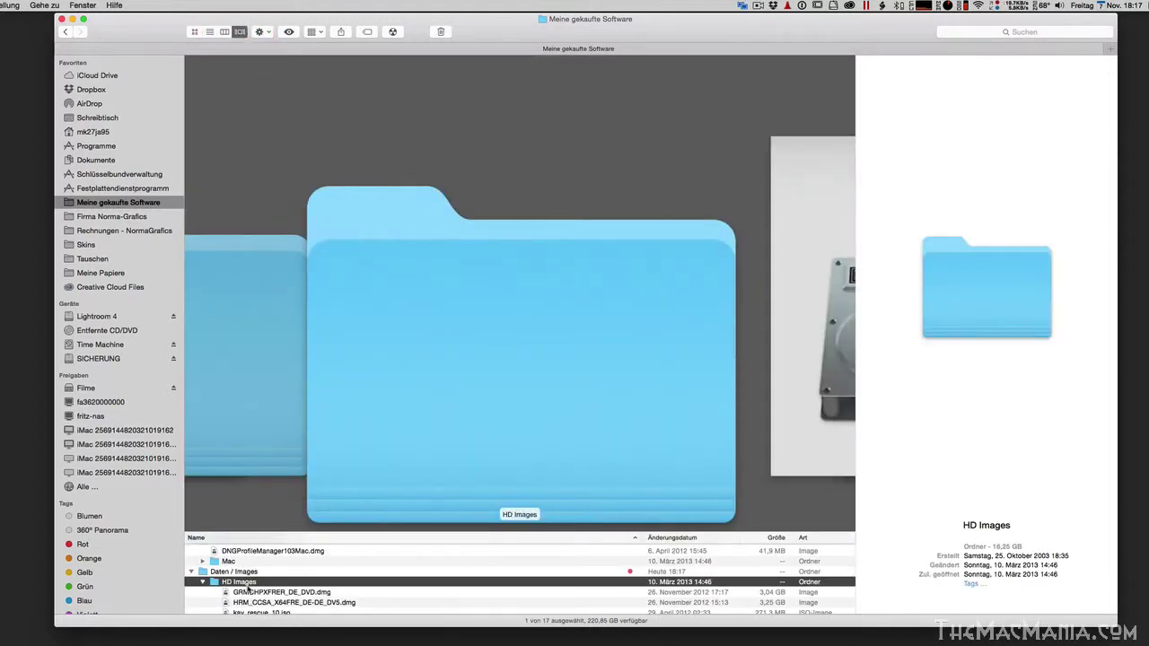
click(248, 592)
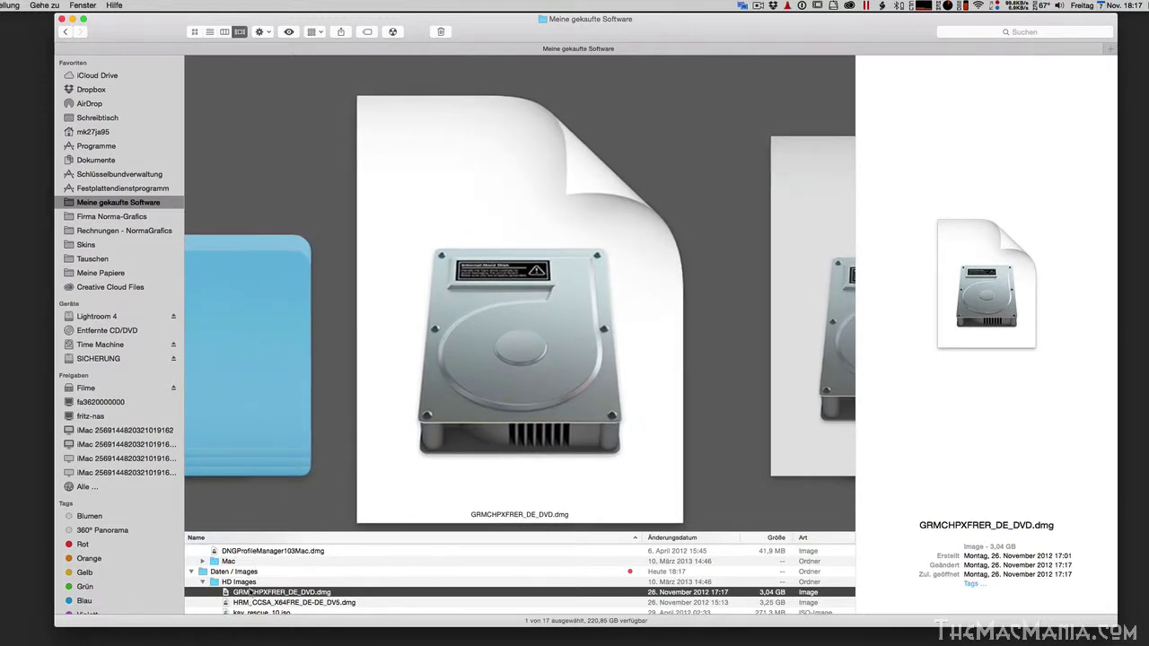
click(210, 32)
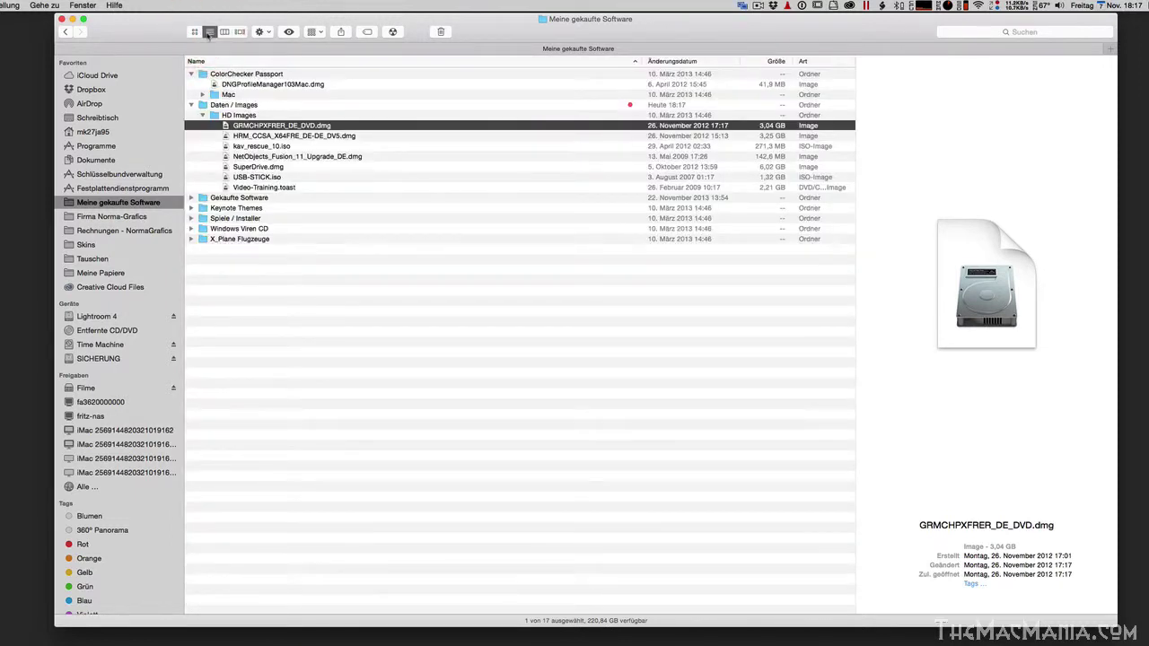
- In column view, browse Gekaufte Software through its FreeFonts, Programme and WebTool folders, opening kontakt inside WebTool
click(226, 32)
click(226, 80)
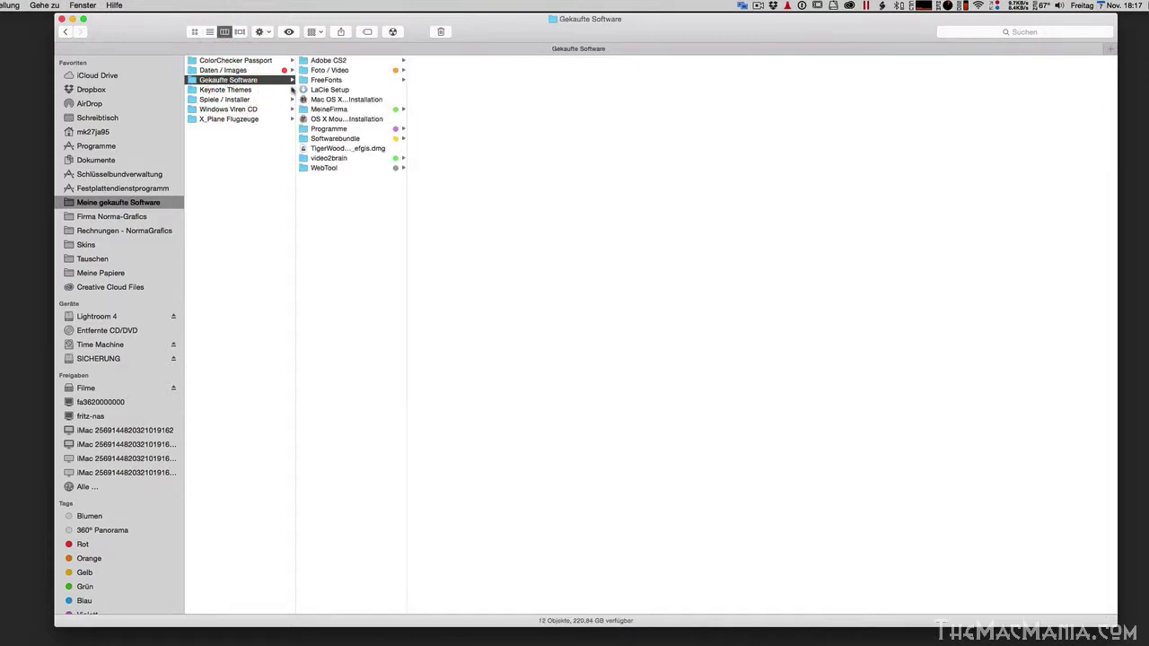
click(326, 80)
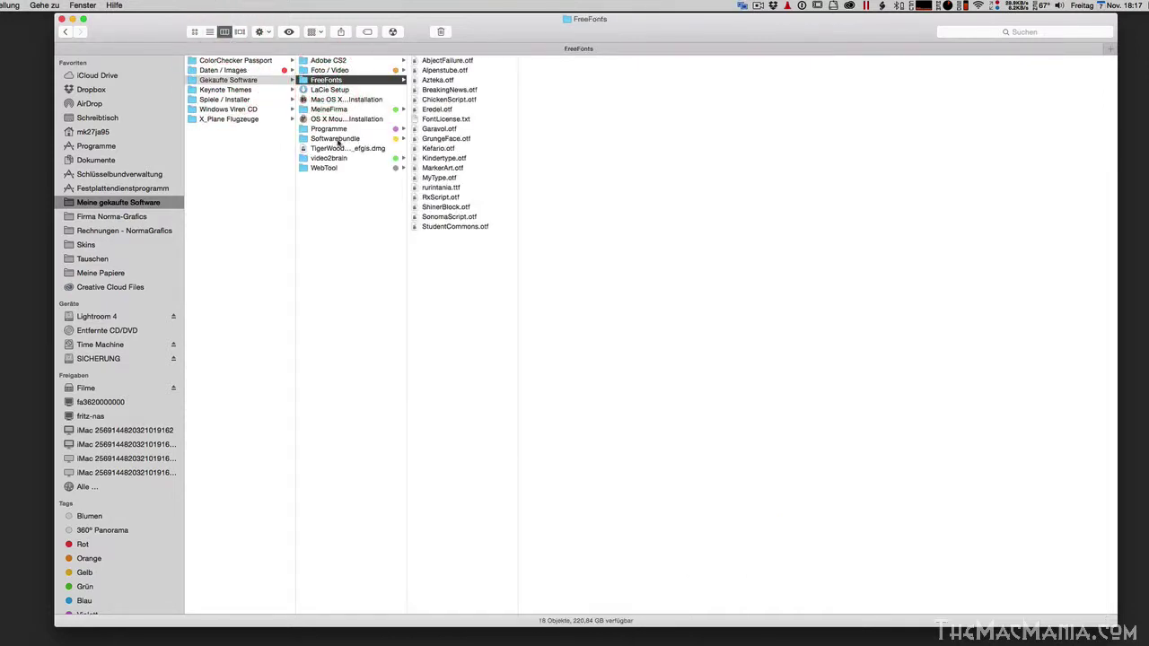
click(330, 130)
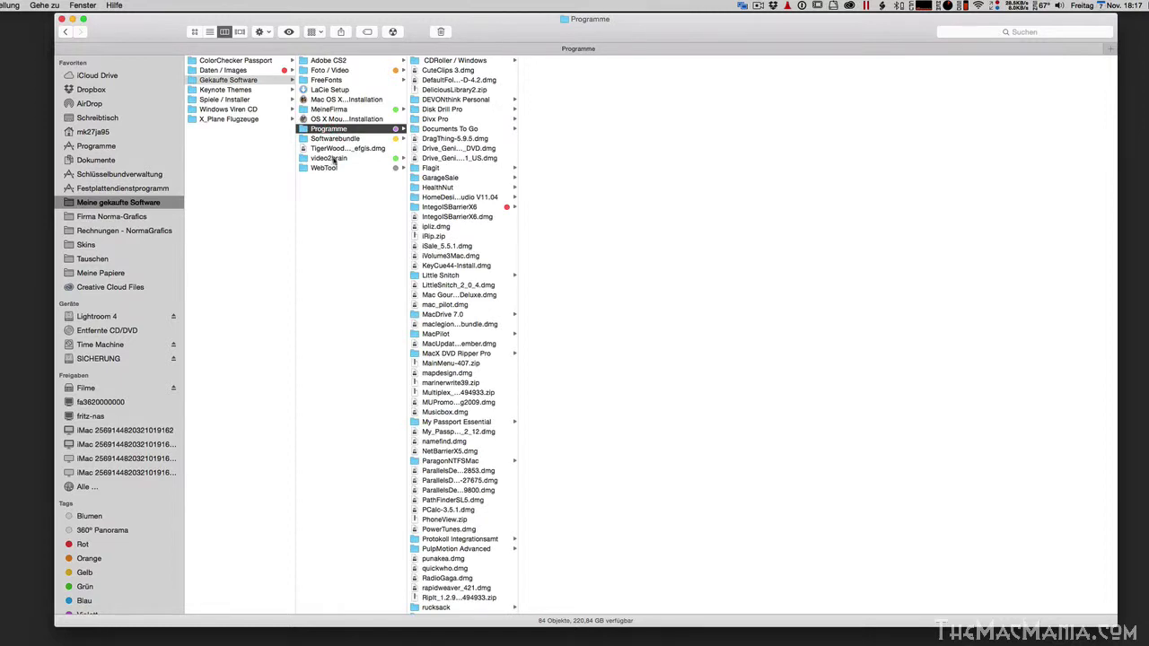
click(331, 167)
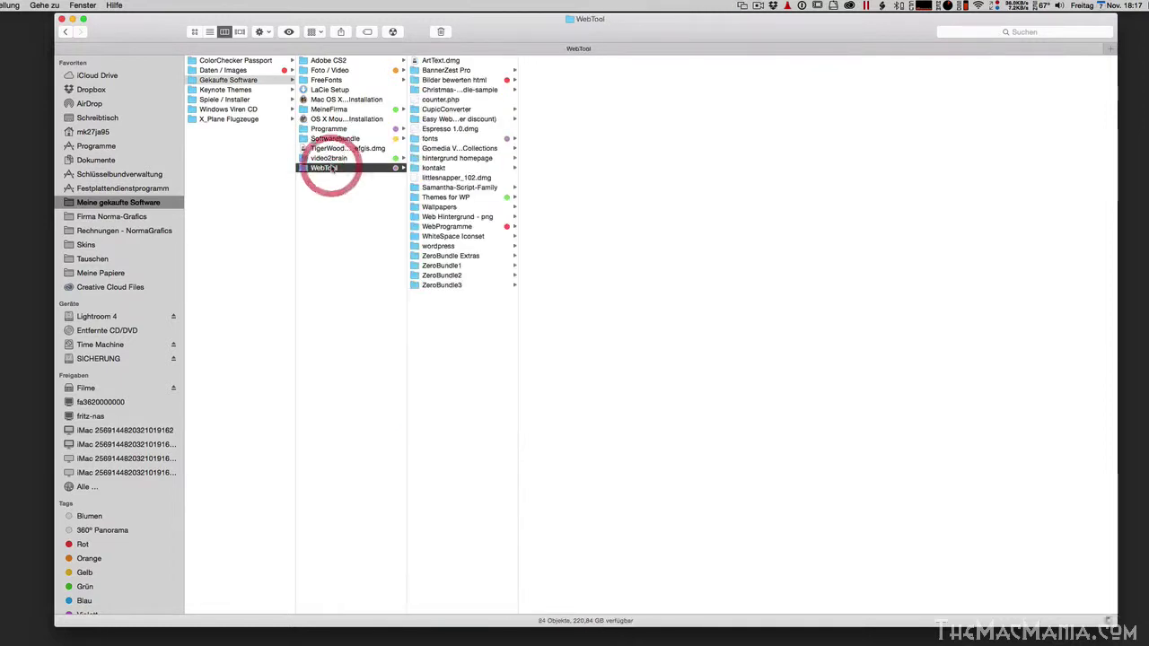
click(457, 169)
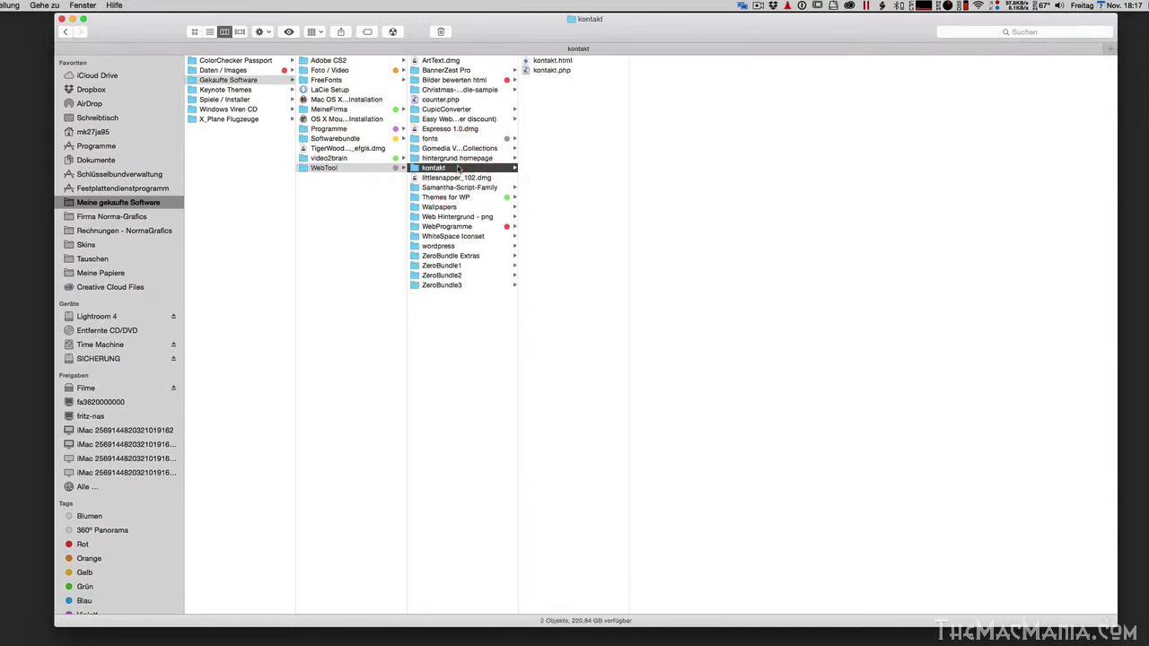